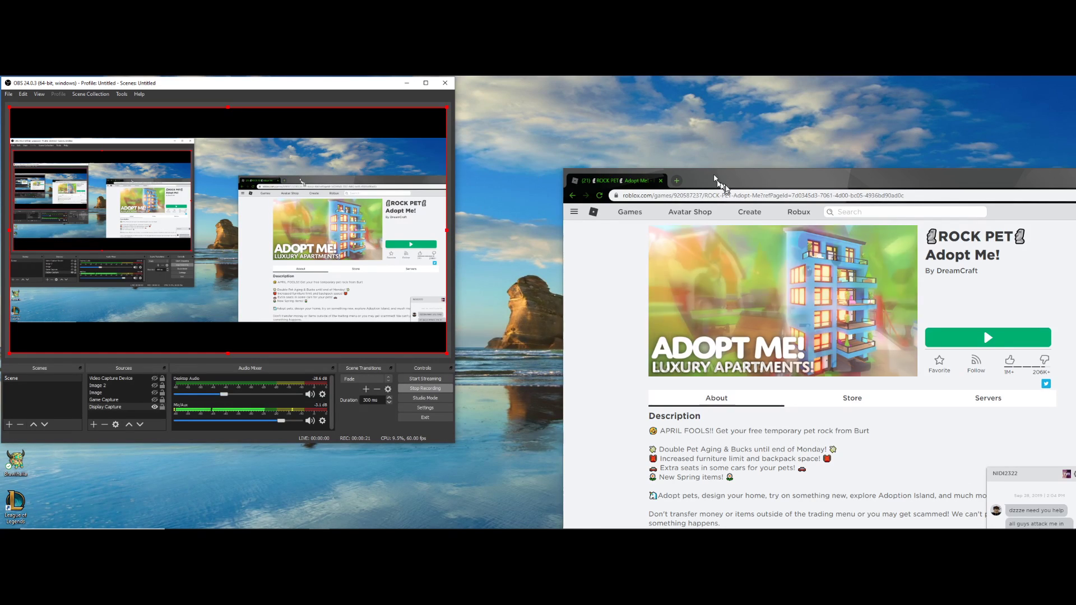
Reposition the Adopt Me! browser window and the OBS window so both are within reach on the desktop.
drag(732, 179, 447, 82)
drag(235, 80, 403, 174)
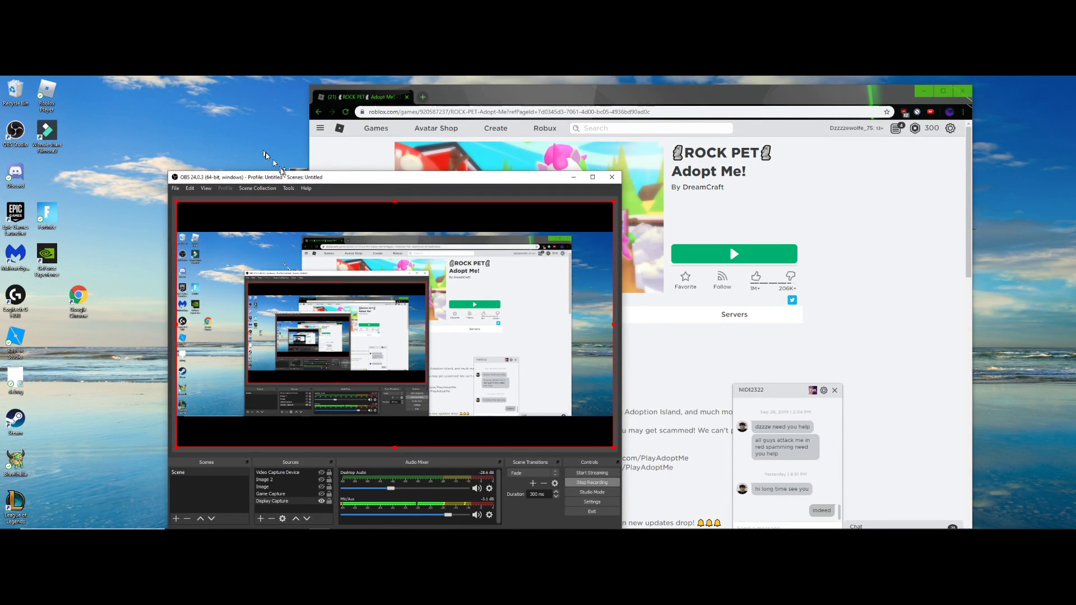
drag(302, 184, 224, 118)
click(461, 91)
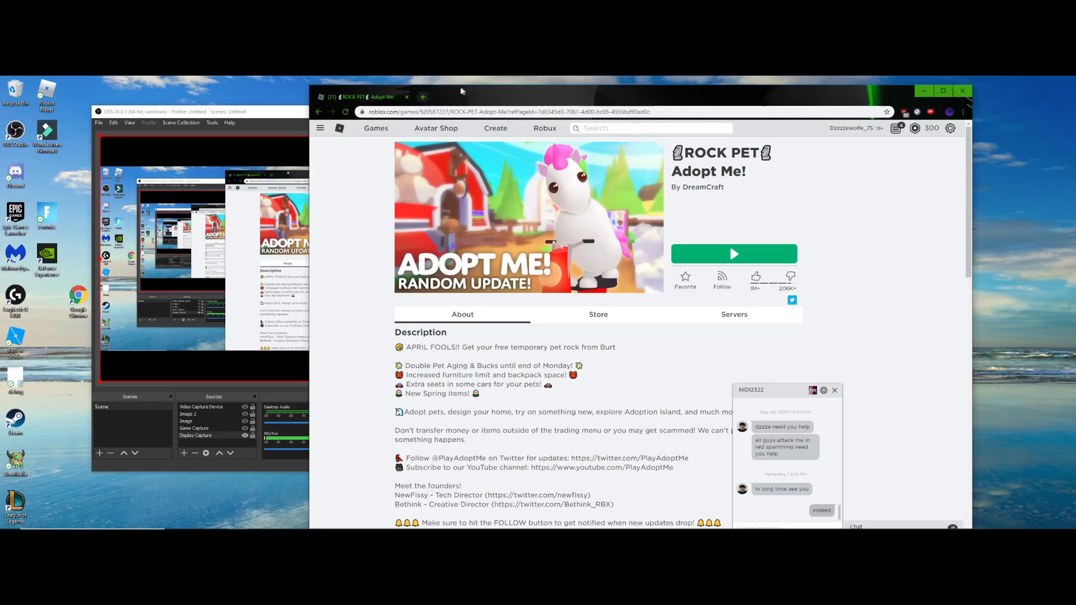
drag(439, 99, 362, 95)
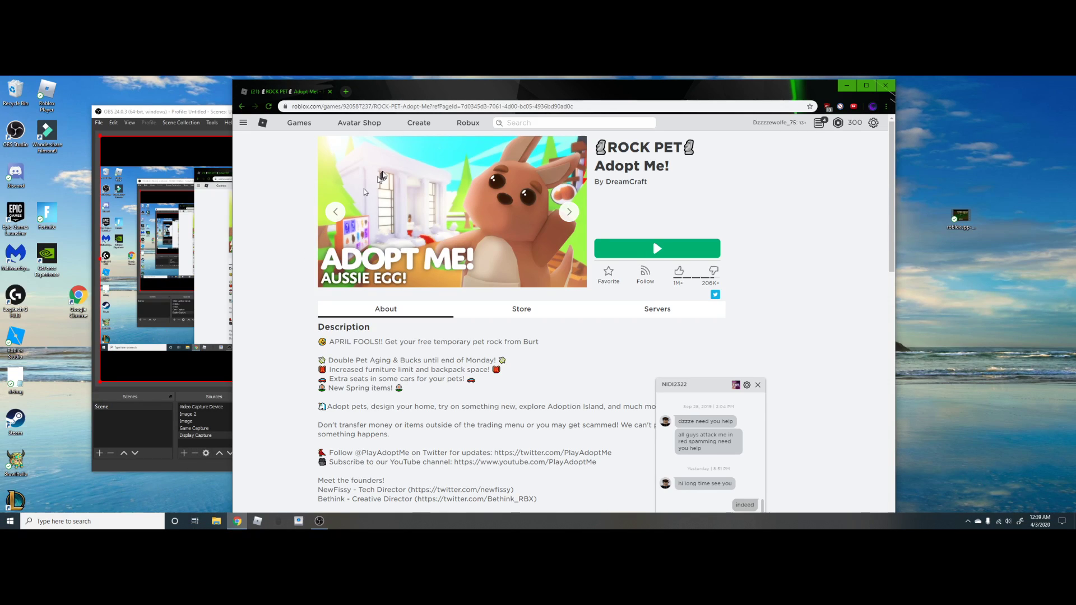
drag(437, 87, 401, 86)
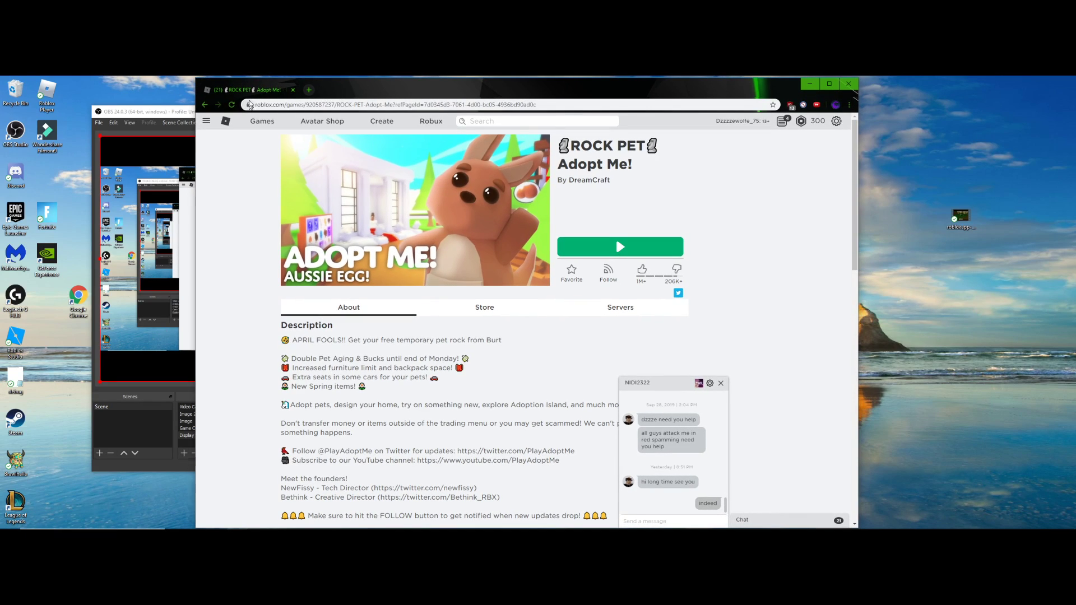
click(164, 115)
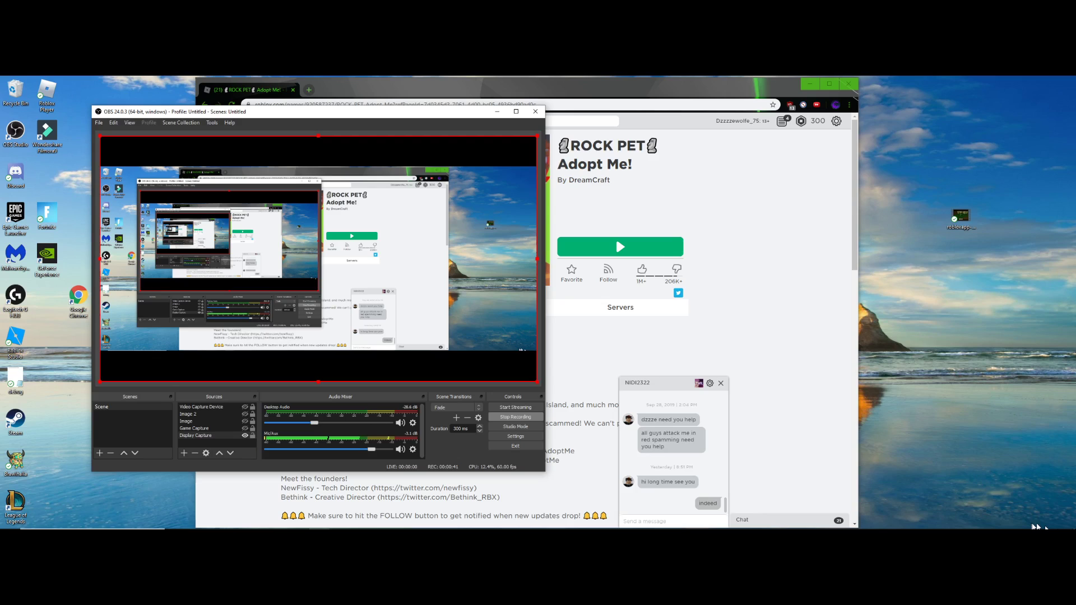
Turn on Windows tablet mode, leaving OBS full screen.
click(1063, 521)
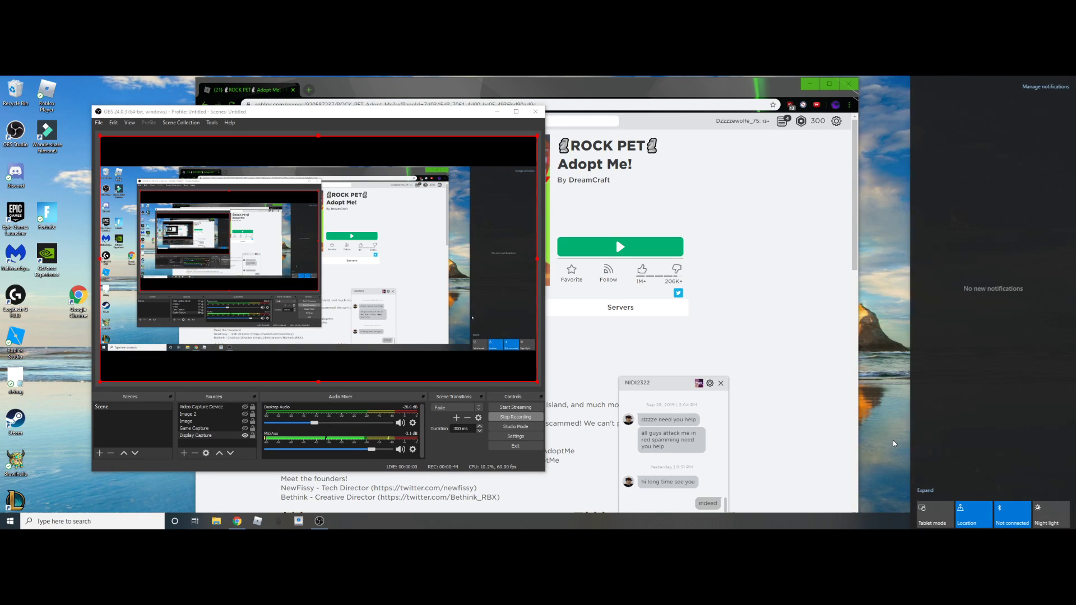
click(927, 512)
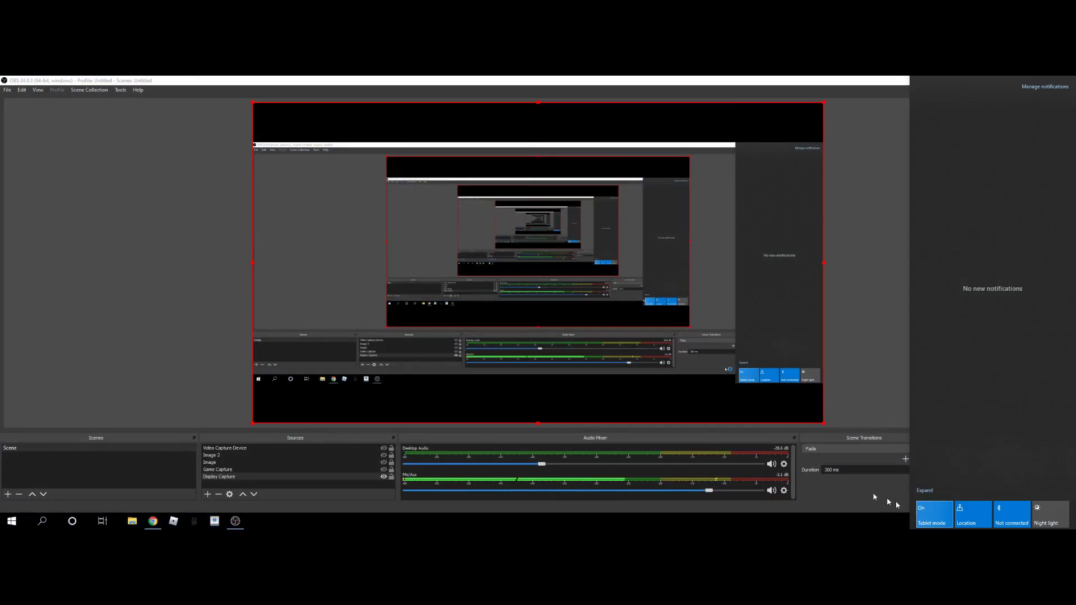
click(548, 270)
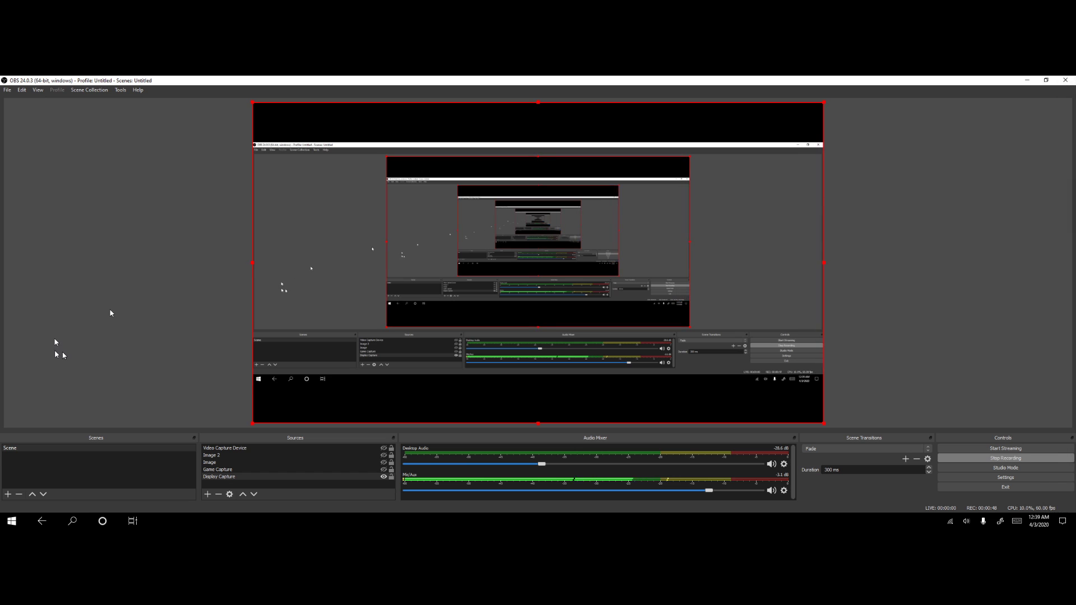
Launch the Roblox app from the full app list and place the Adopt Me! Chrome window beside it in split screen.
click(3, 527)
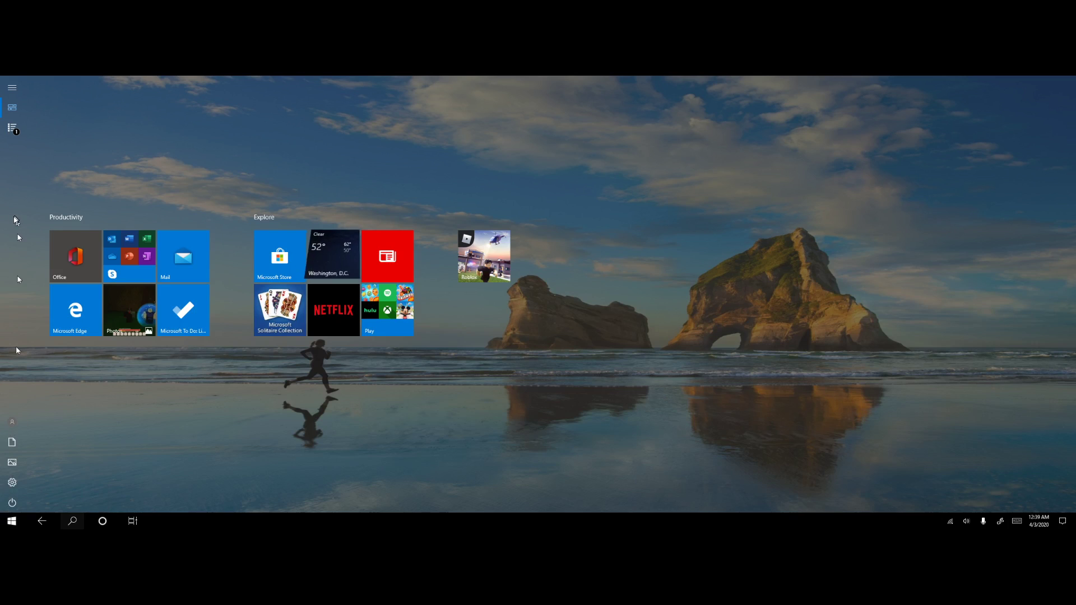
click(11, 128)
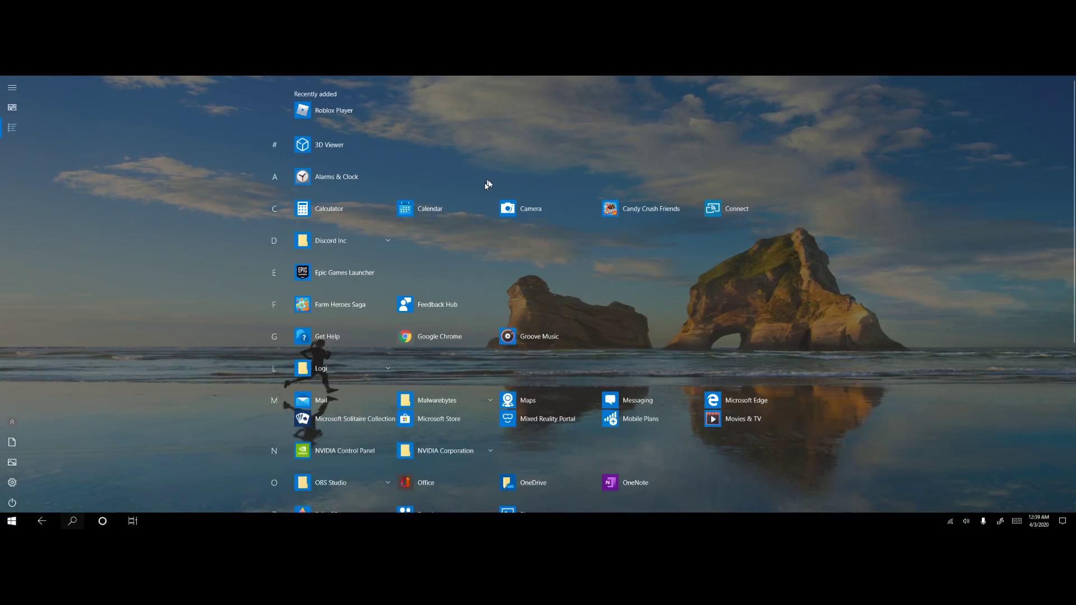
scroll(645, 364, down, 4)
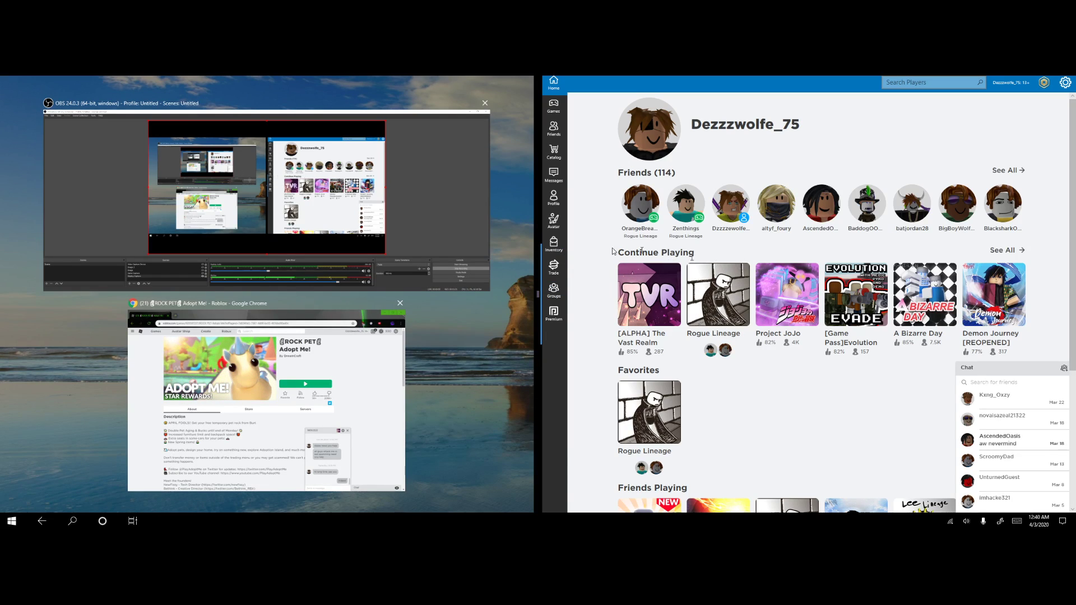
click(362, 383)
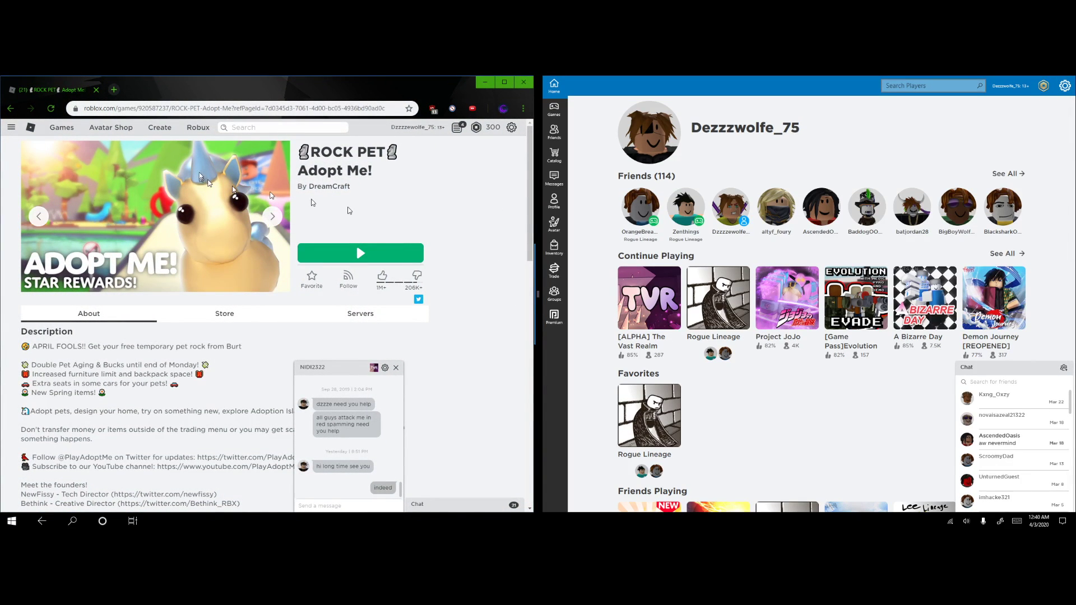
click(1060, 524)
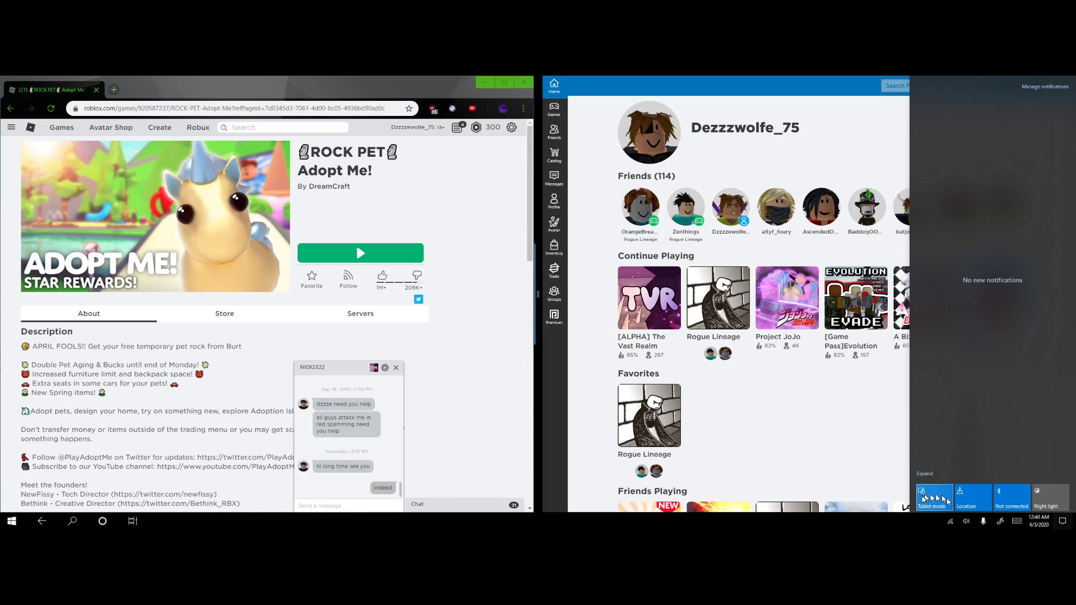
click(506, 296)
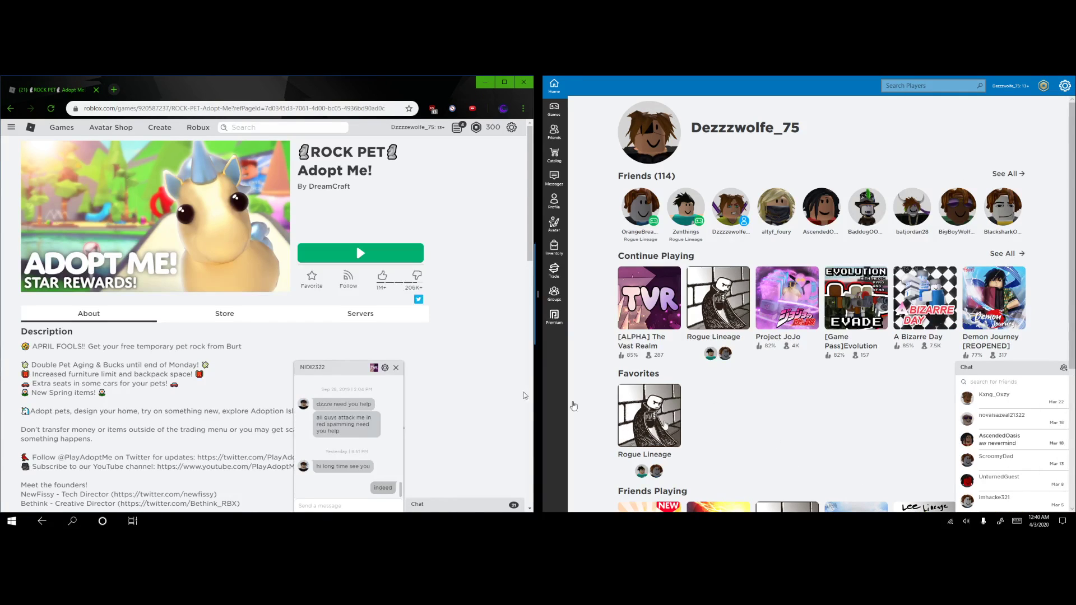
Look through the Adopt Me! server list and launch the game from the browser, allowing the page to open Roblox.
click(354, 314)
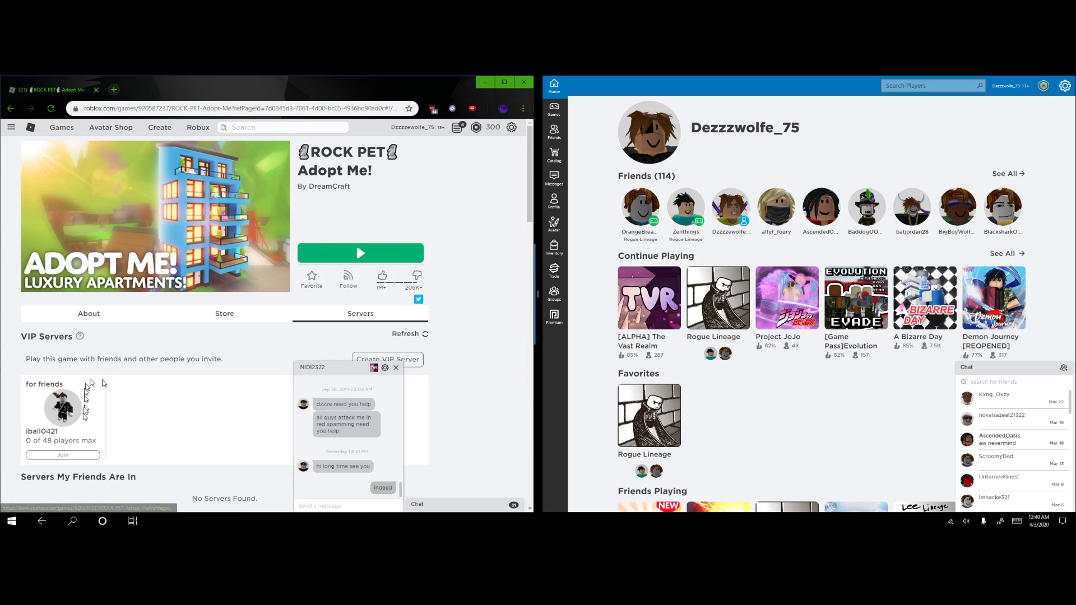
scroll(86, 396, down, 3)
scroll(225, 325, up, 3)
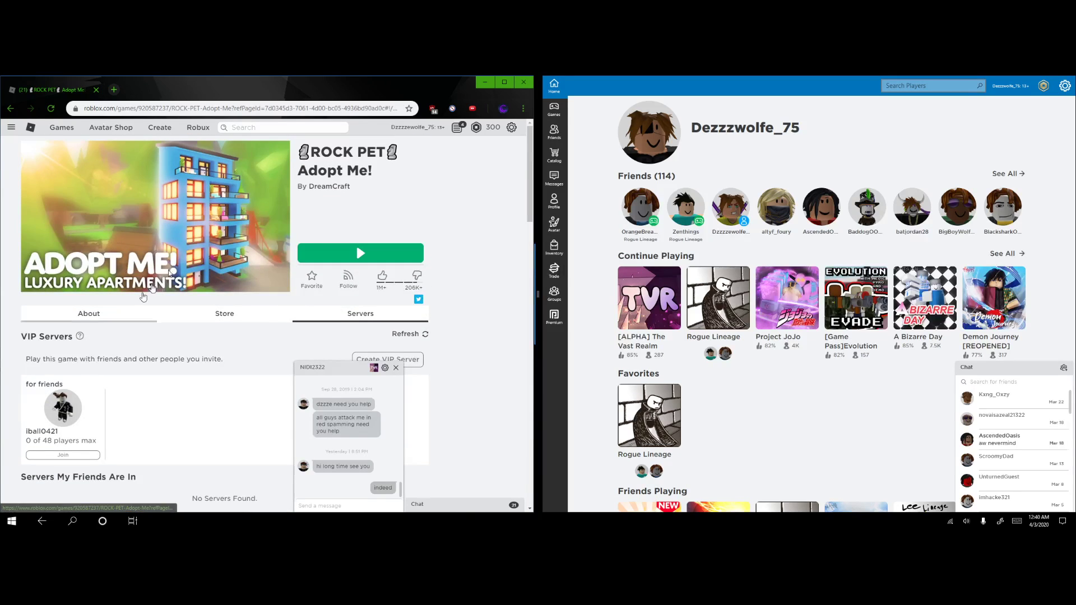
click(368, 251)
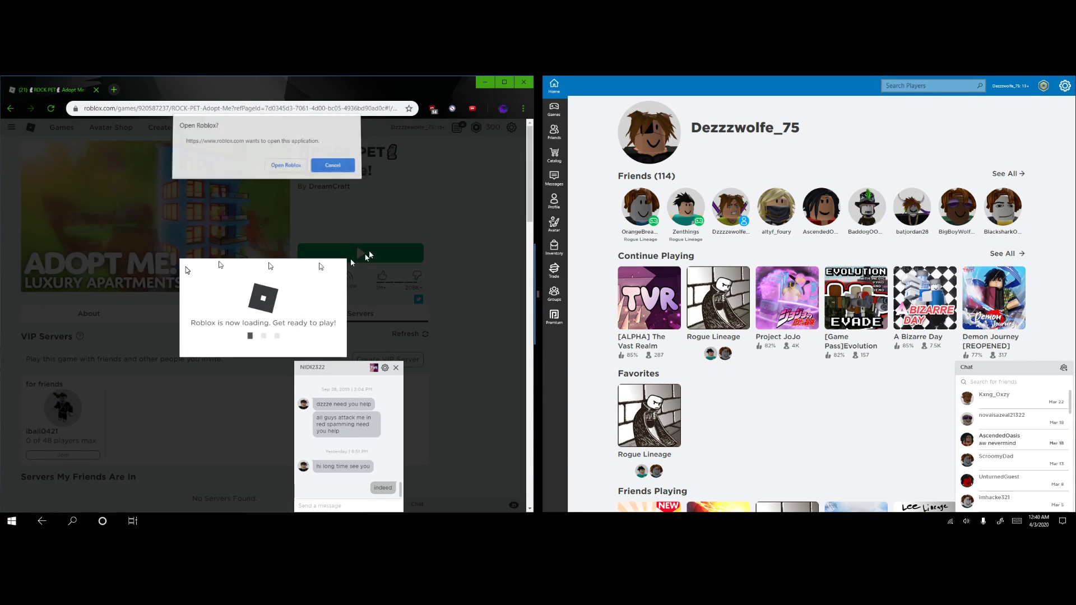
click(287, 171)
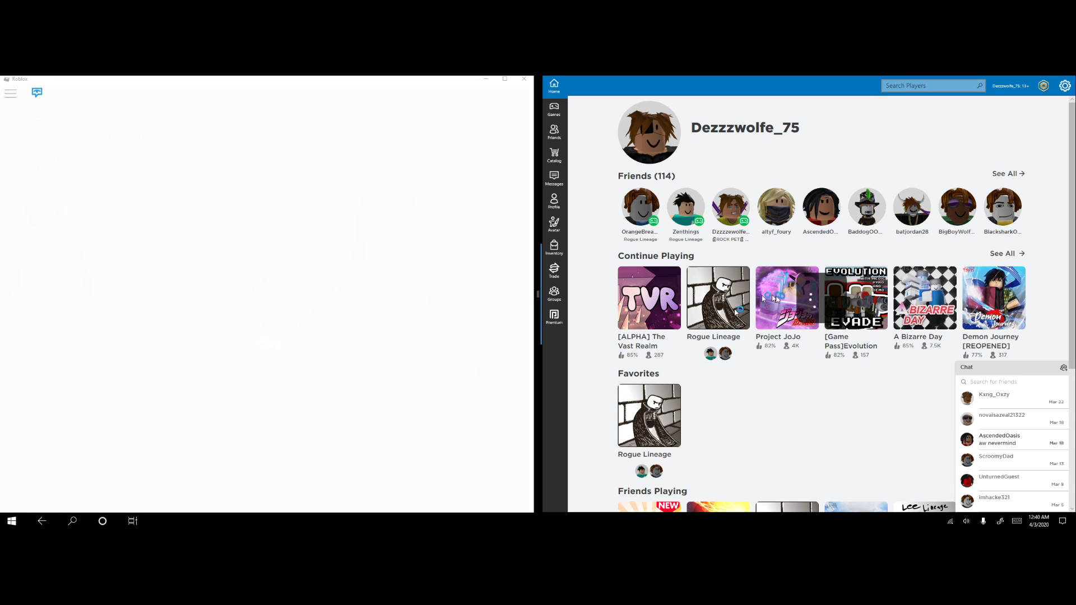
Choose the Baby role in Adopt Me! and launch A Bizarre Day from the other Roblox app's game page.
click(925, 301)
click(273, 339)
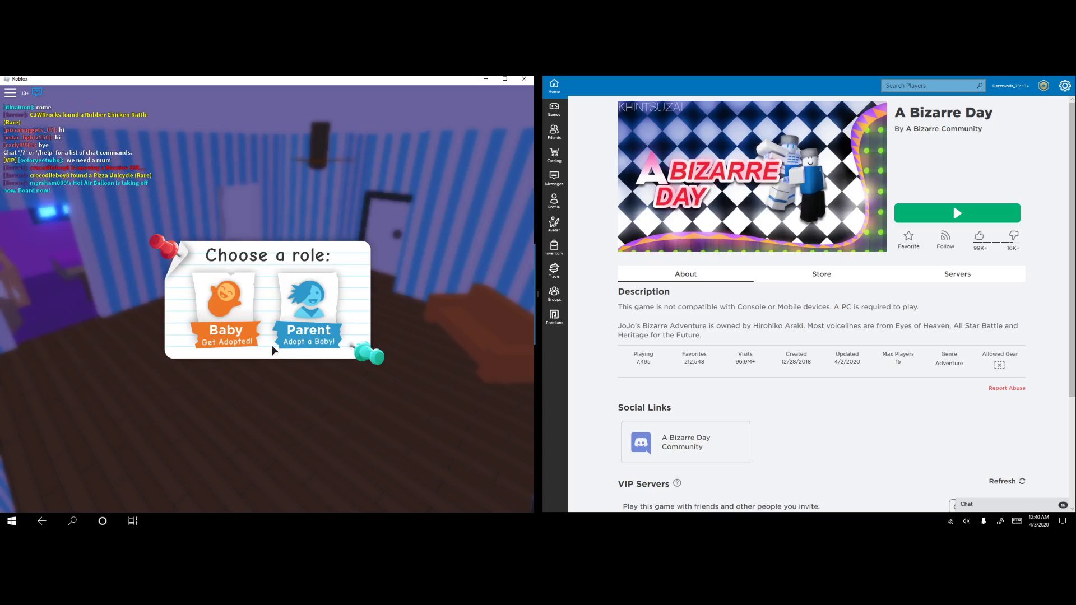
click(228, 317)
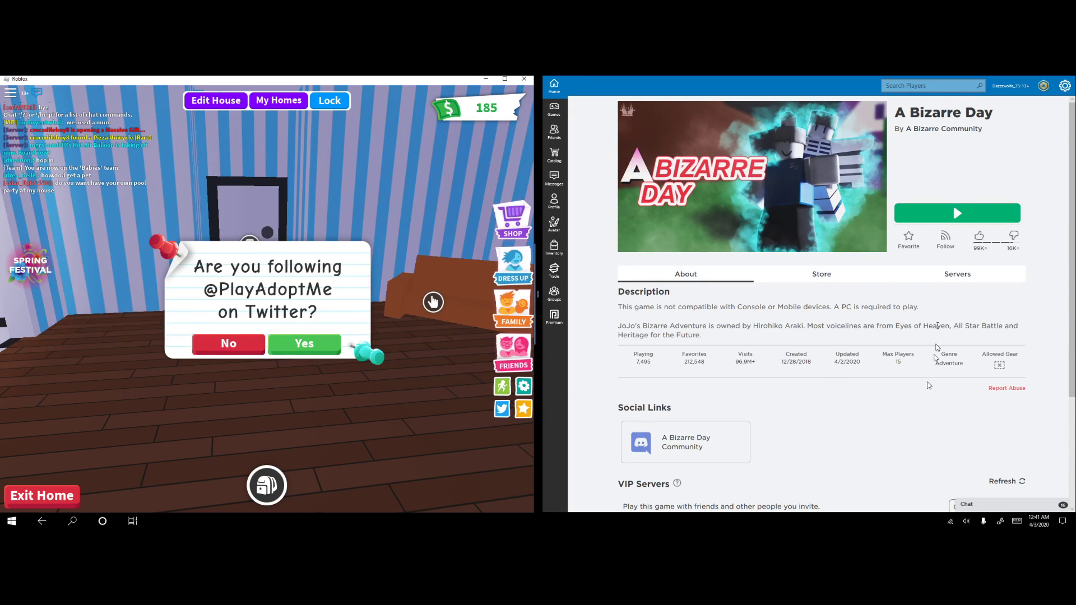
click(946, 214)
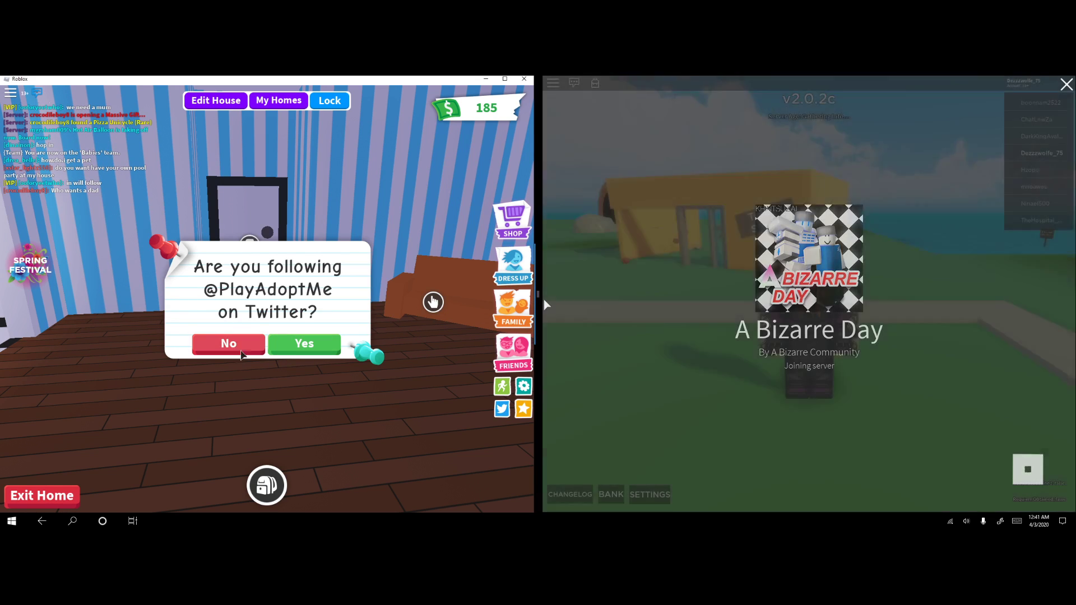
Answer No to the Twitter follow question in Adopt Me! and claim today's $25 prize.
click(227, 345)
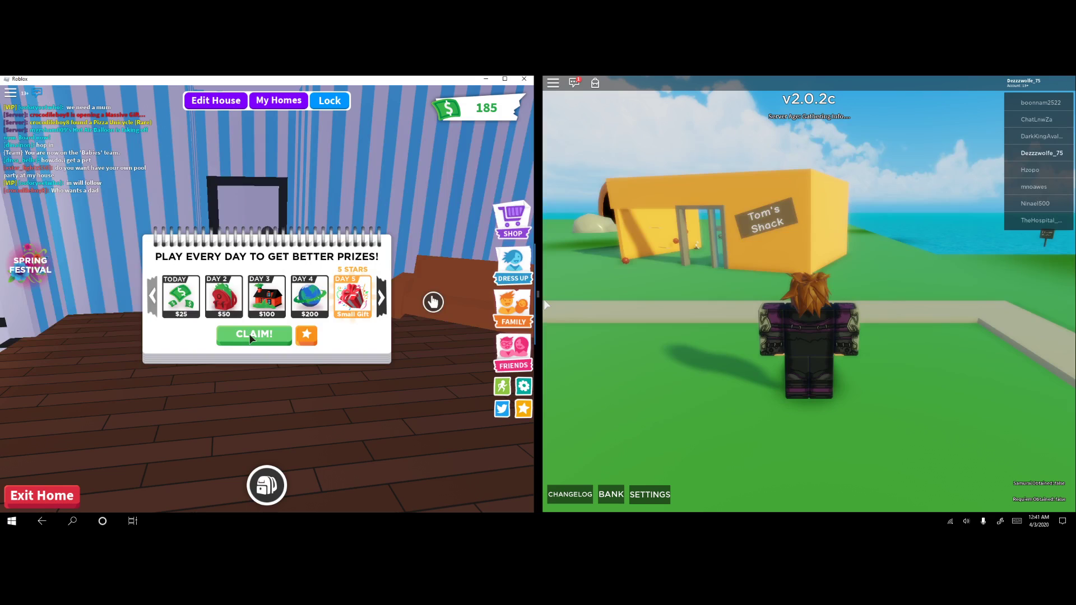
click(246, 332)
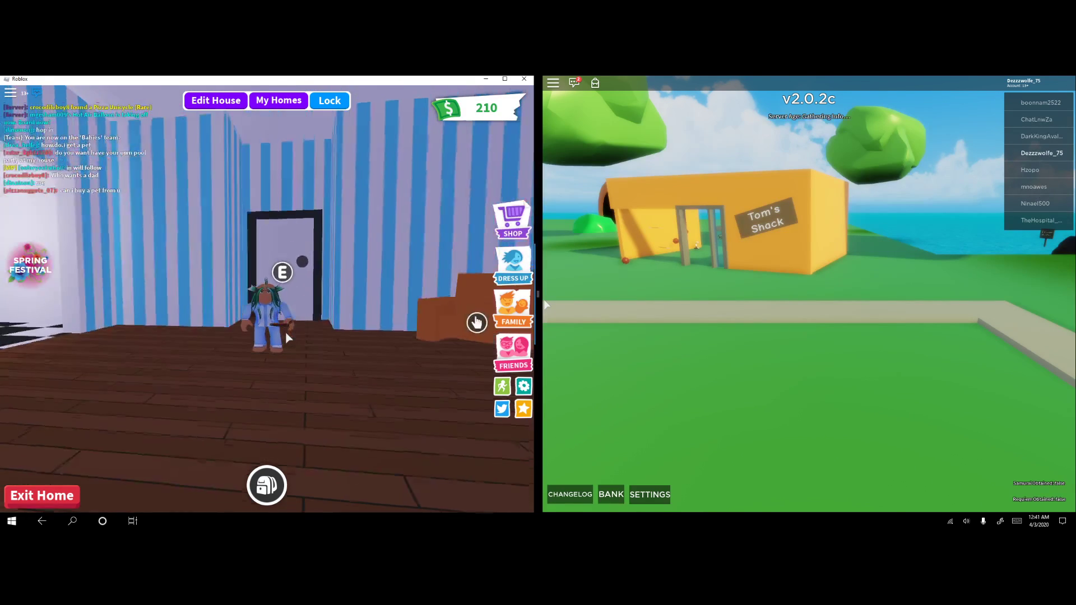
scroll(285, 340, up, 3)
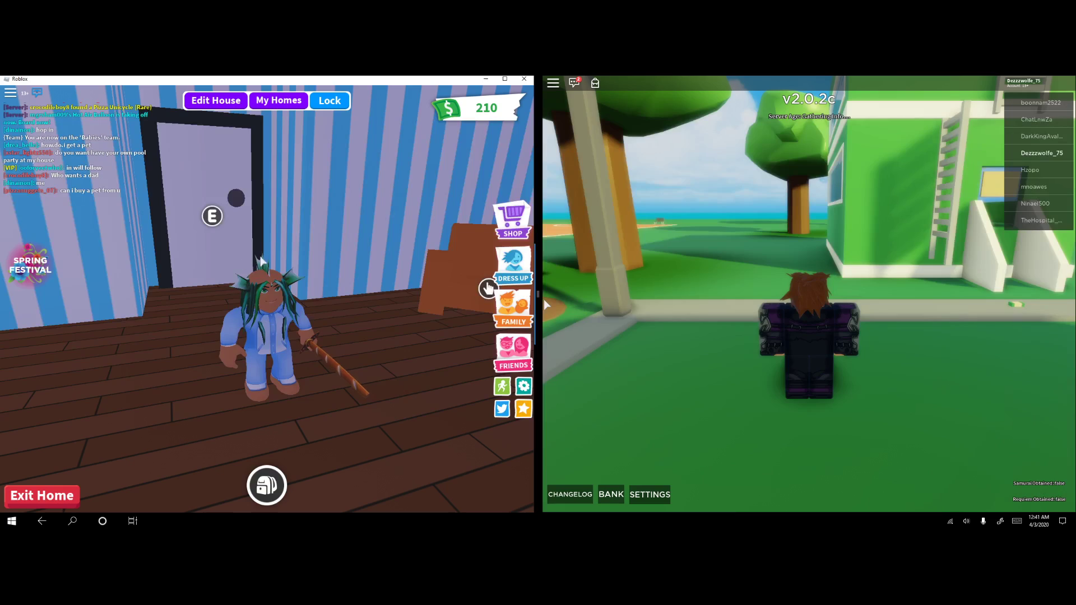
drag(335, 362, 363, 365)
Move the A Bizarre Day character around the street to test that game's controls.
drag(841, 312, 874, 320)
scroll(858, 312, down, 5)
drag(742, 296, 737, 296)
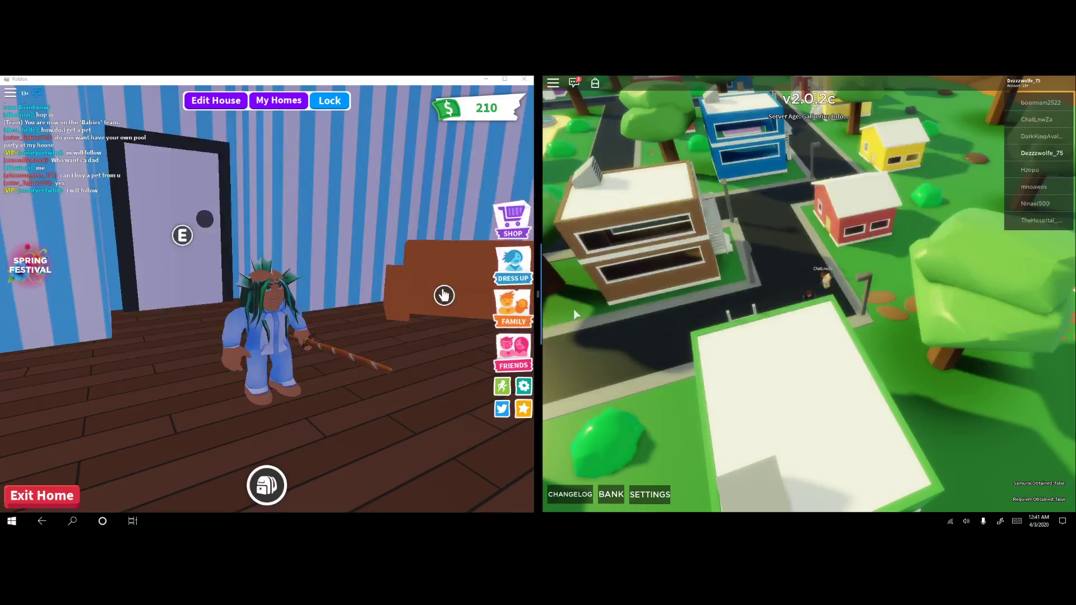
scroll(822, 287, up, 5)
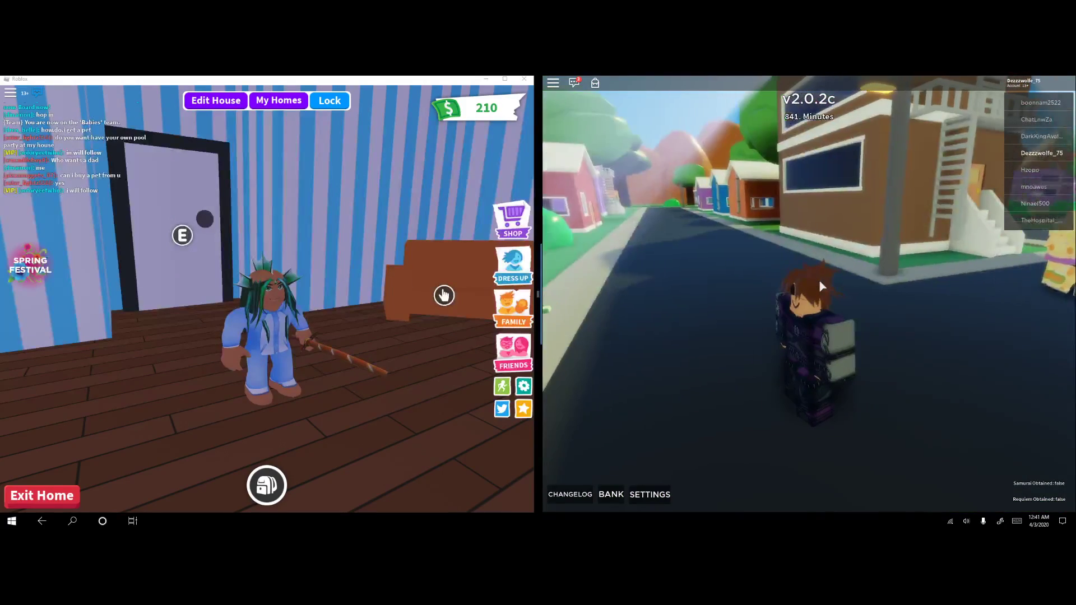
key(d)
key(shift)
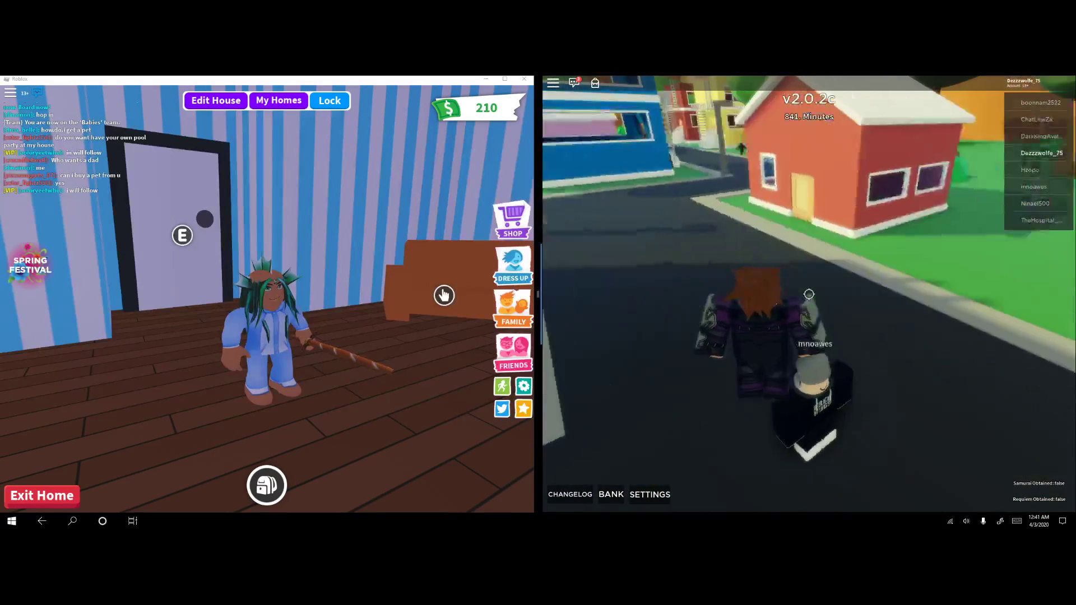
key(shift)
Switch to Adopt Me! and walk its character around the room of the house.
click(308, 303)
key(w)
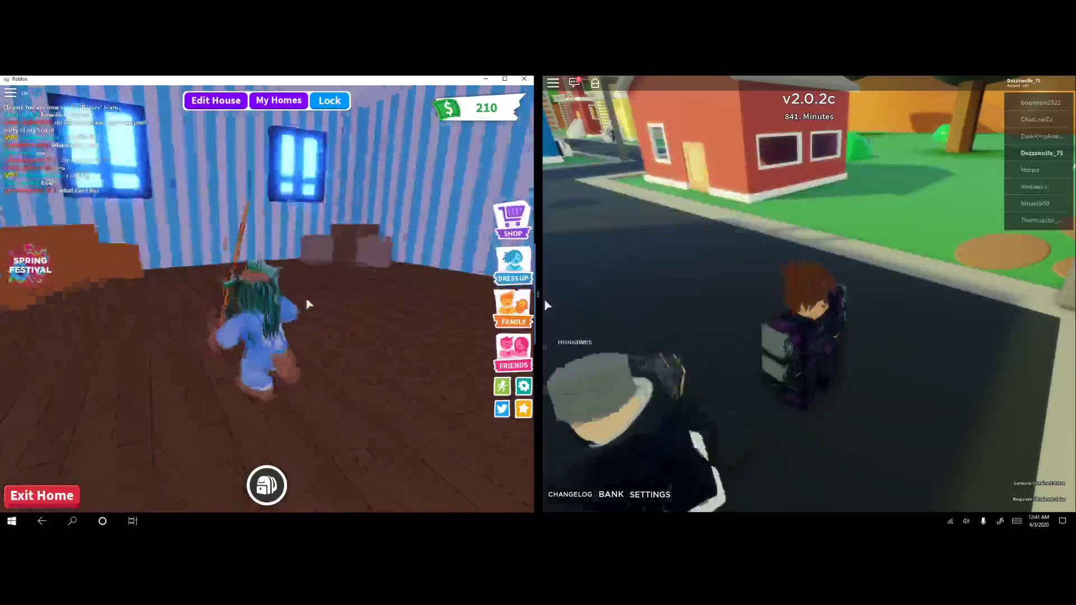
key(s)
right_click(793, 237)
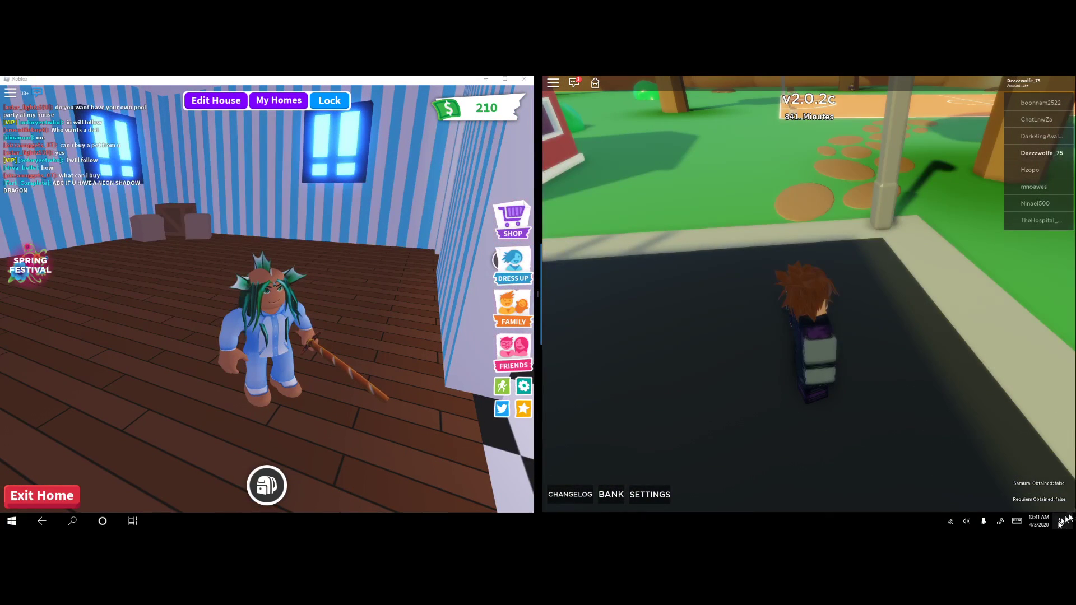
Turn off tablet mode while keeping both Roblox games open side by side.
click(1061, 521)
click(933, 497)
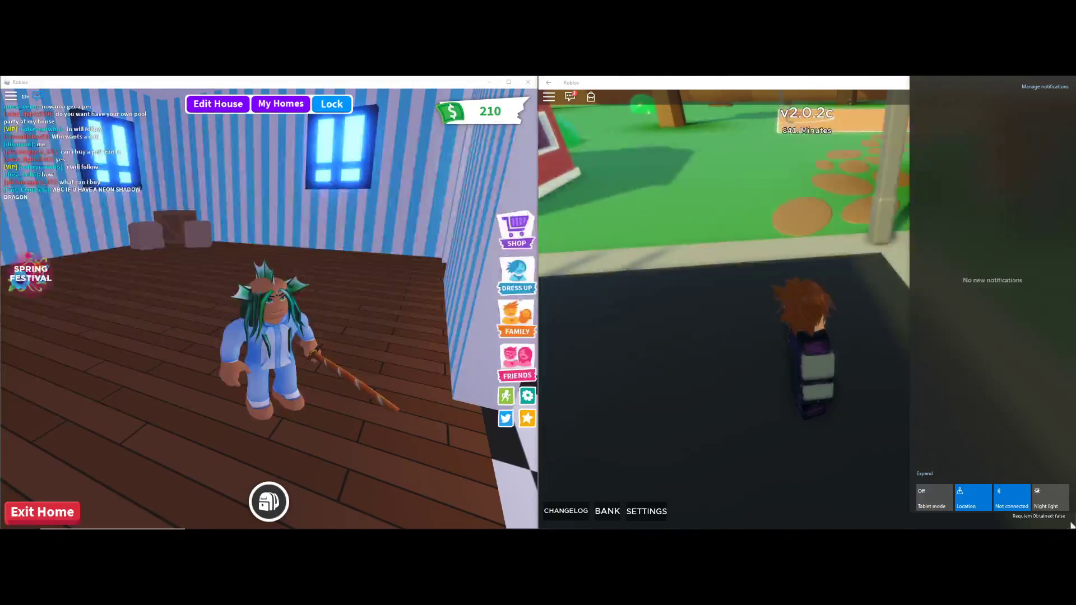
click(606, 248)
Snap the A Bizarre Day window to its half of the desktop and walk its character along the street onto the grass.
right_click(681, 277)
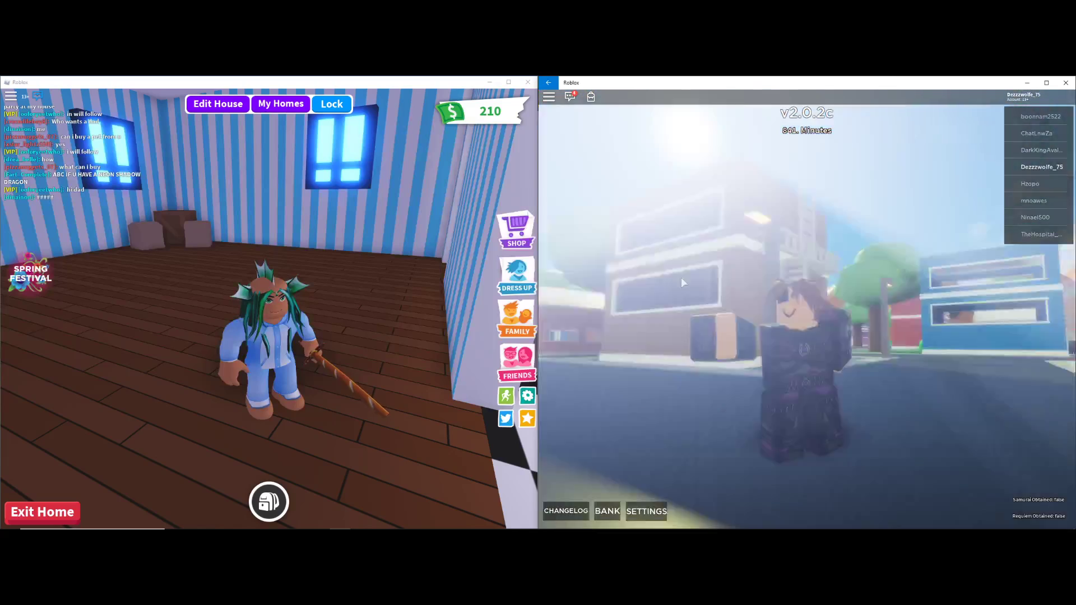
key(w)
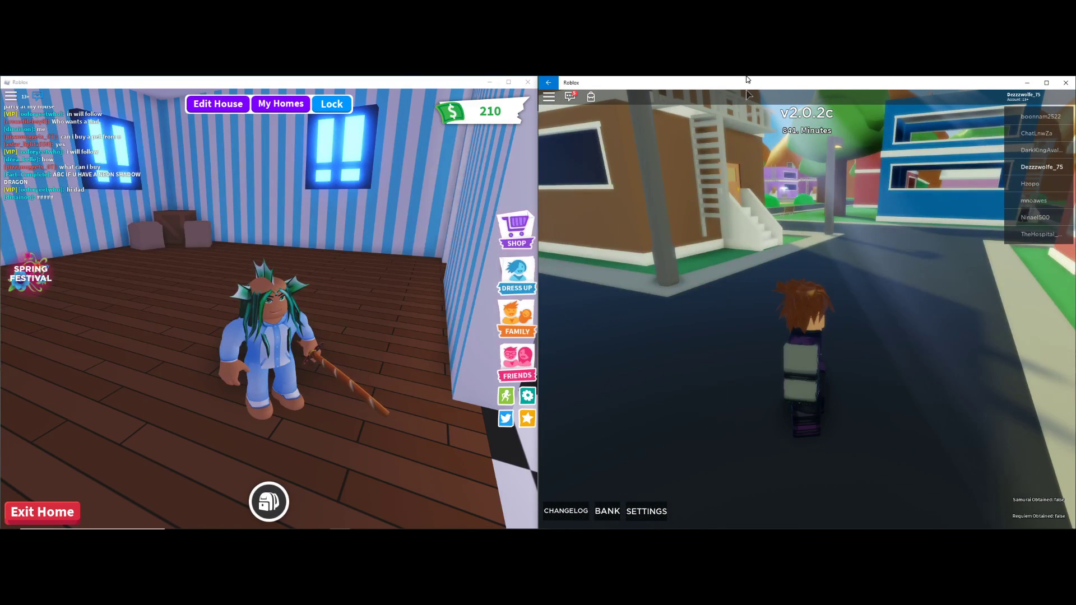
drag(748, 87, 1075, 135)
right_click(759, 214)
key(s)
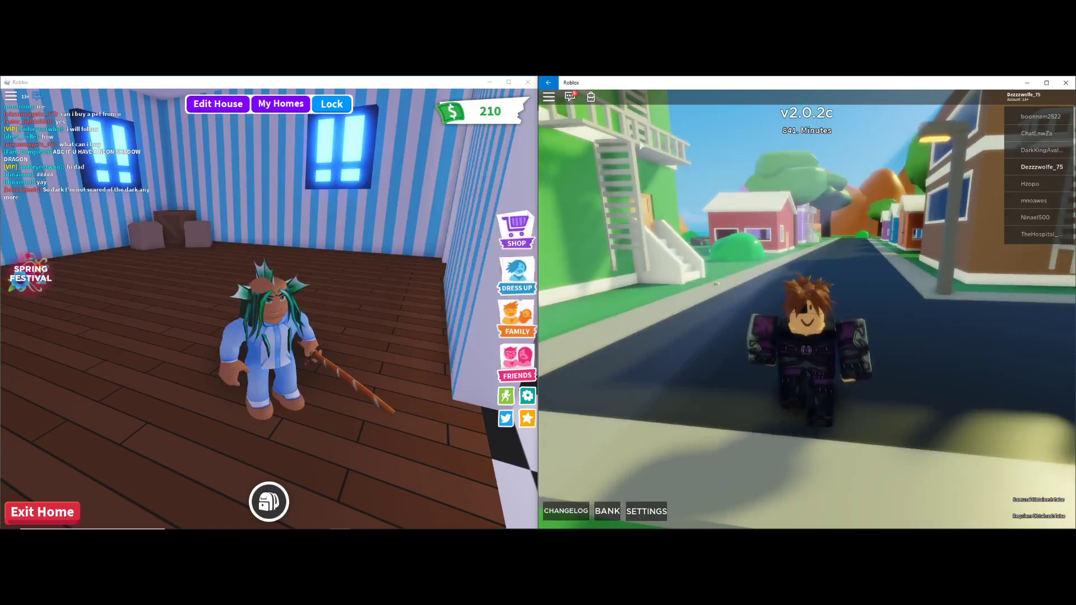
key(s)
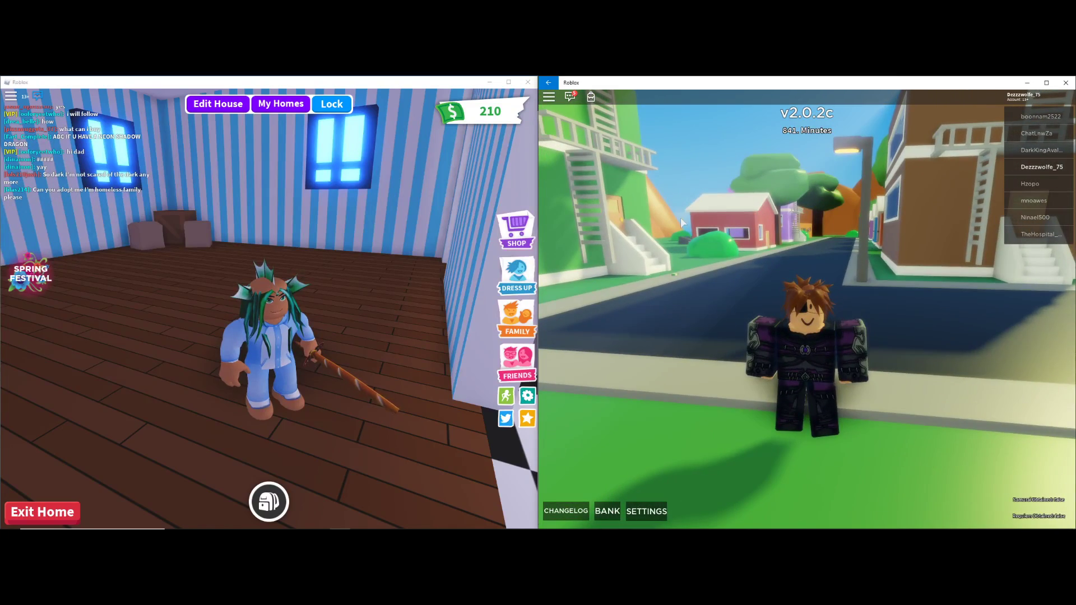
Return to the Adopt Me! window and run its character across the room toward the tiled bathroom.
click(368, 273)
key(w)
right_click(330, 297)
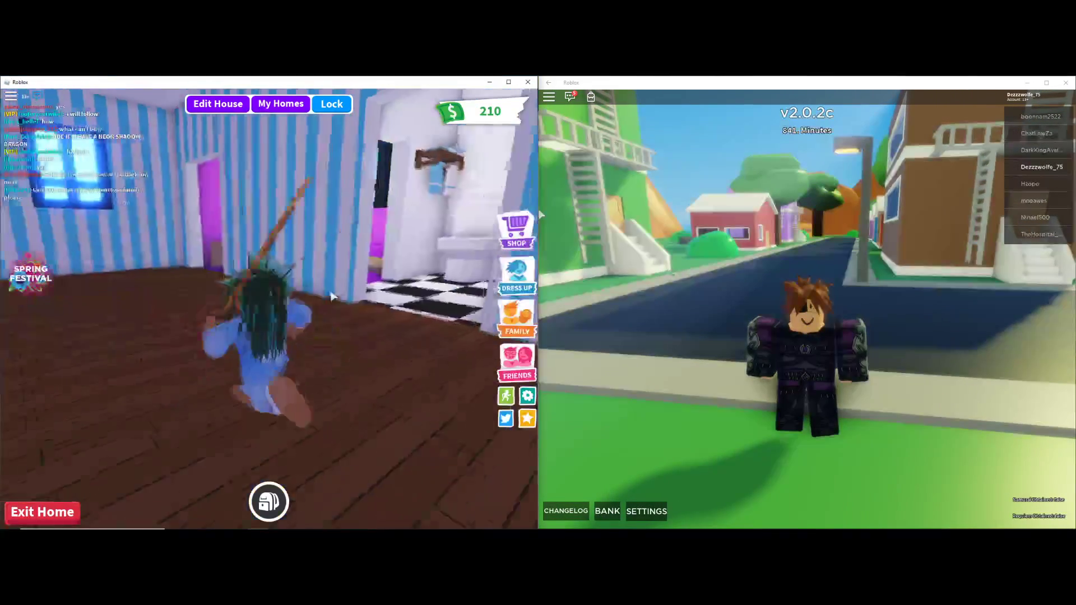
Walk the Adopt Me! character away from the bathroom to the brown sofa and around the wooden floor beside it.
key(s)
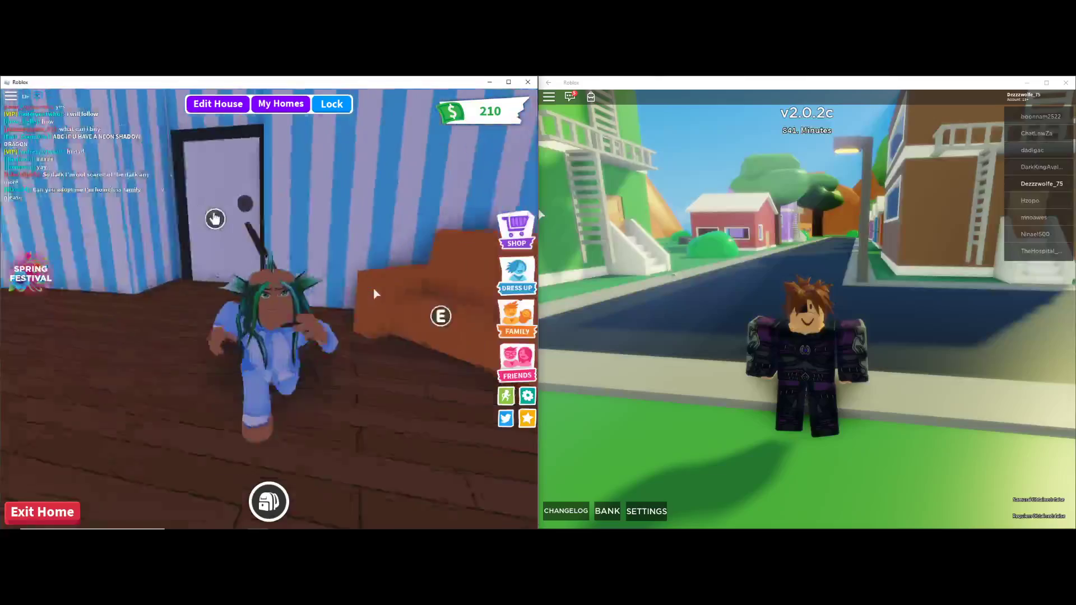
key(a)
key(d)
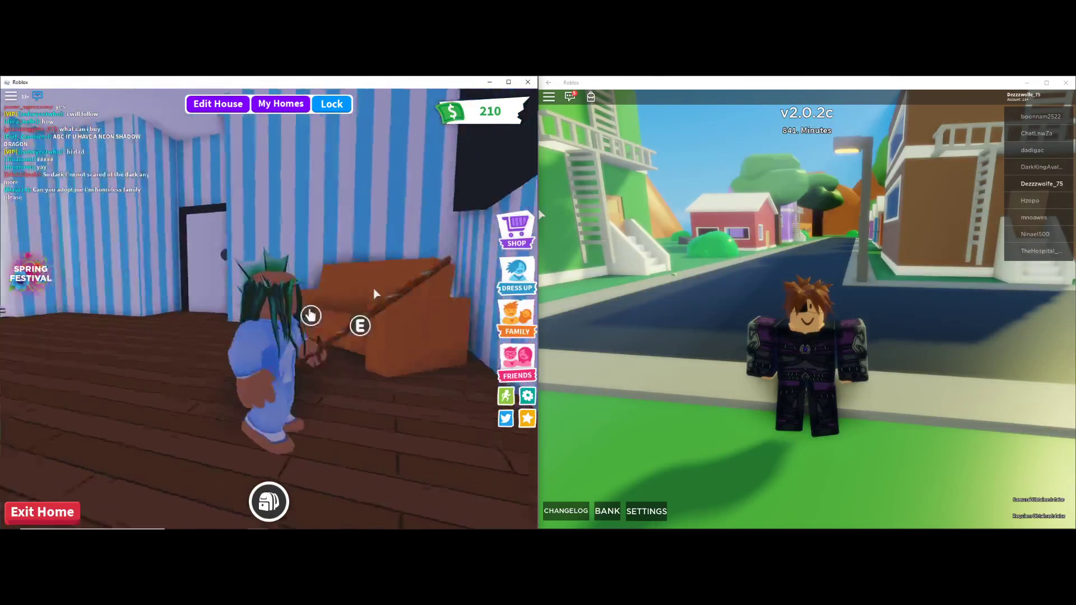
key(w)
key(s)
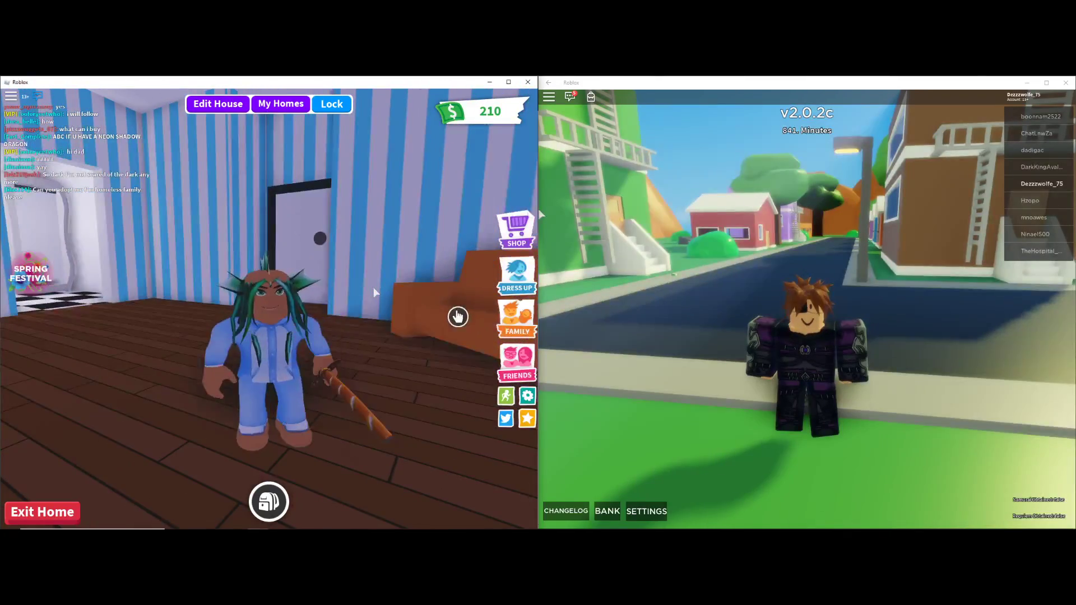
key(a)
key(d)
key(w)
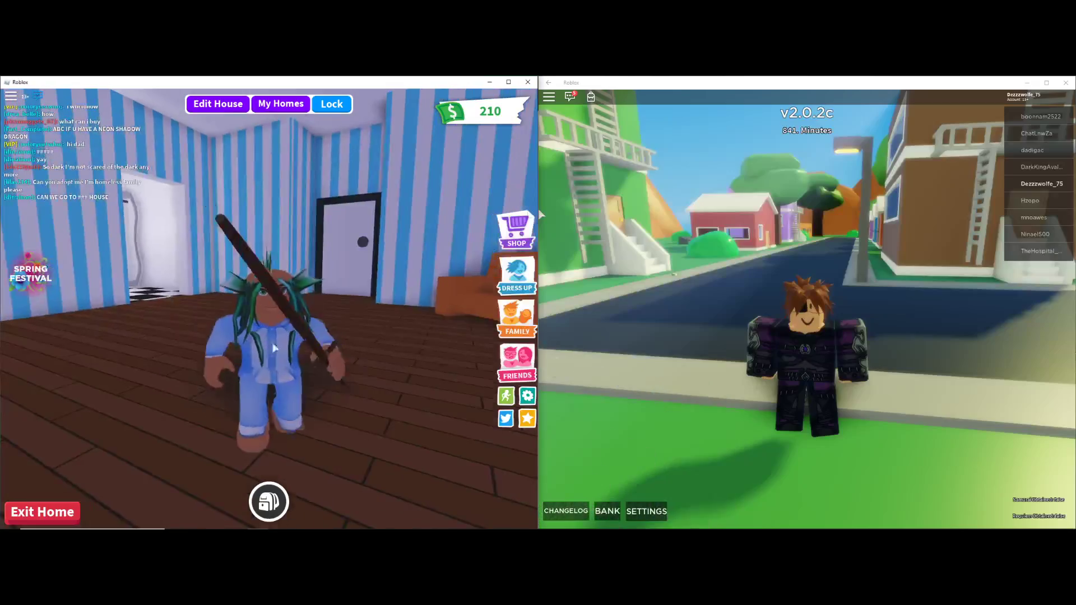
Run the character into the purple room next to the tiled floor, up to the desk with the red lamp.
key(a)
key(s)
key(w)
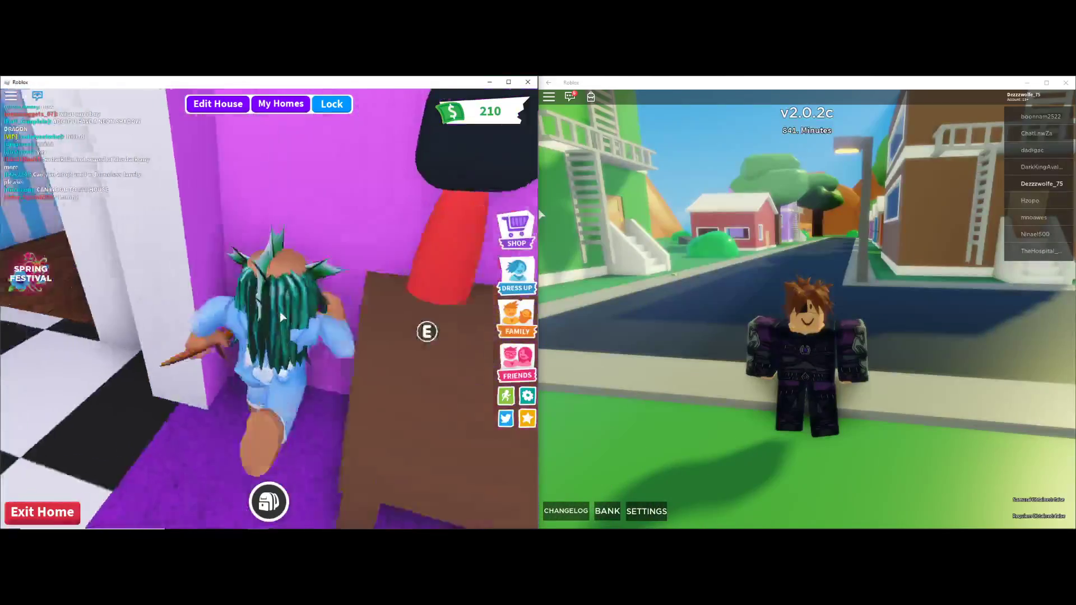
Run the character back into the blue-striped room and stop it on the wooden floor facing the camera.
key(a)
key(w)
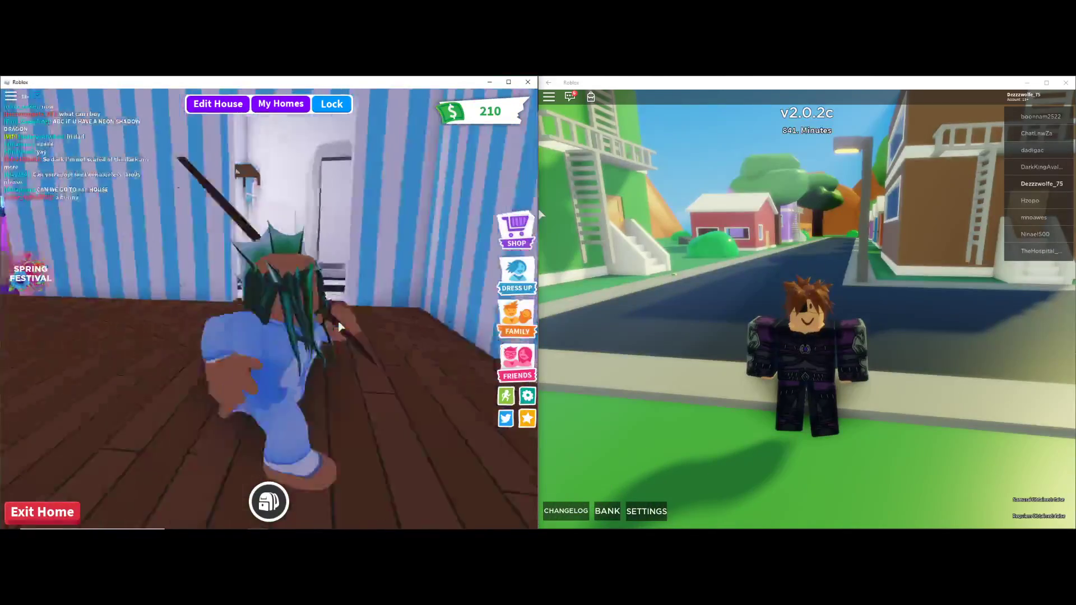
key(w)
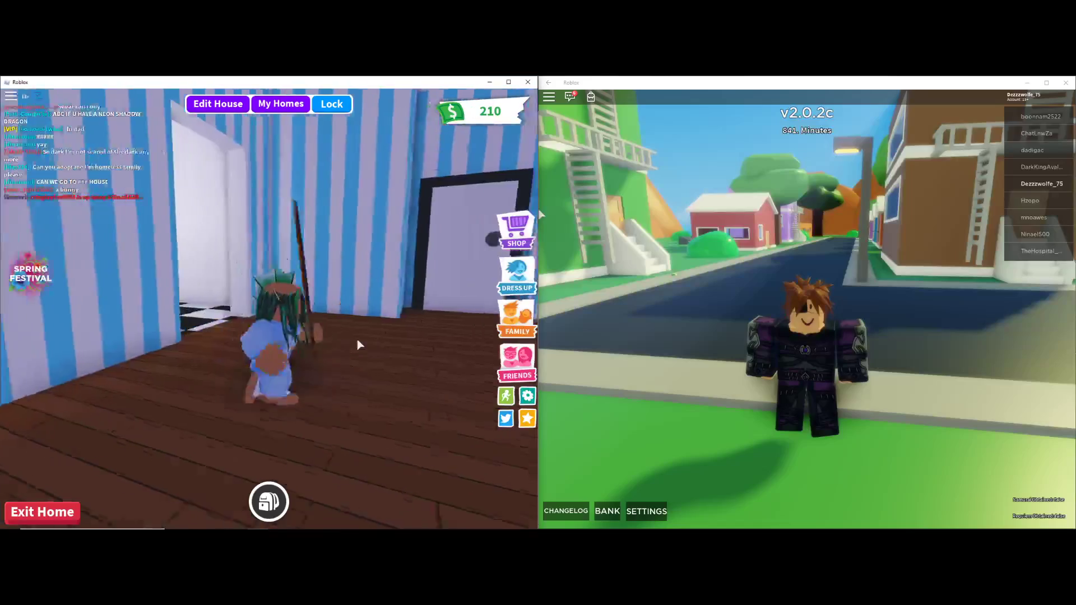
key(w)
key(w)
key(w)
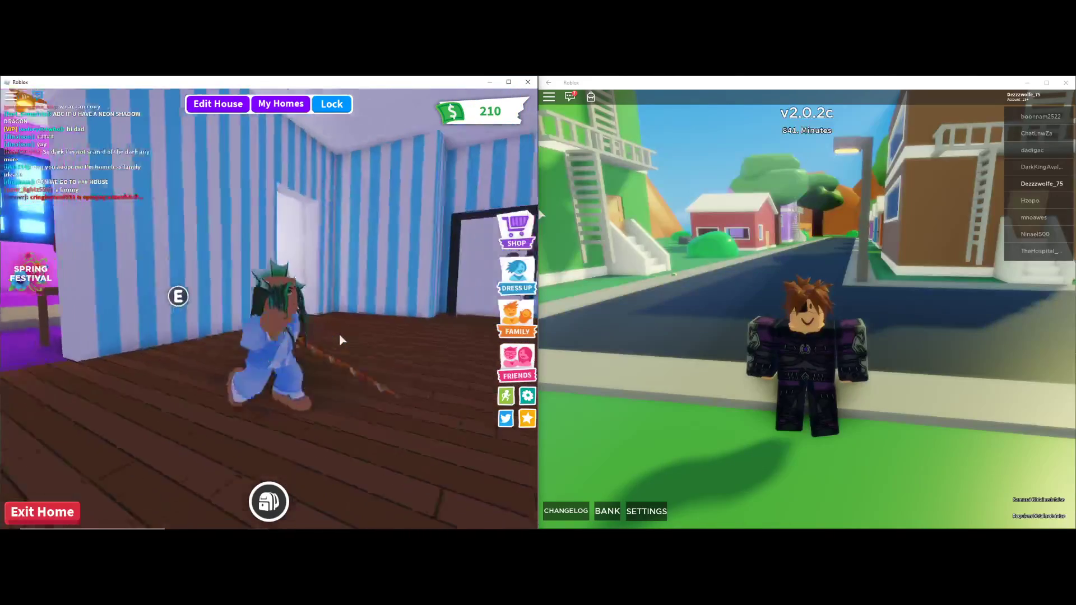
key(s)
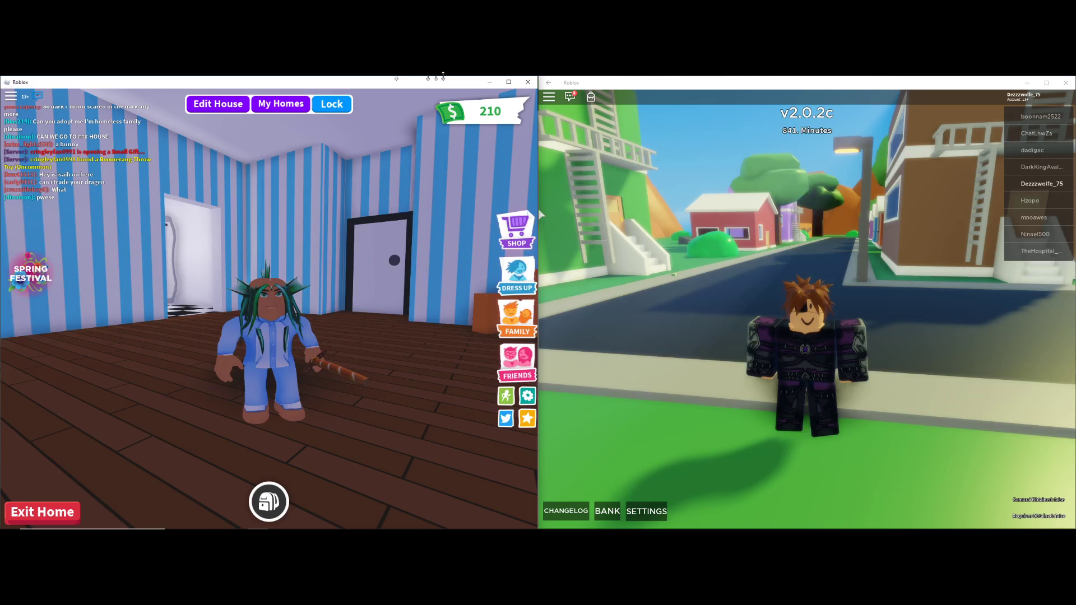
Move the Adopt Me! game and browser windows out of the way and bring the OBS window to the front.
drag(411, 84, 528, 179)
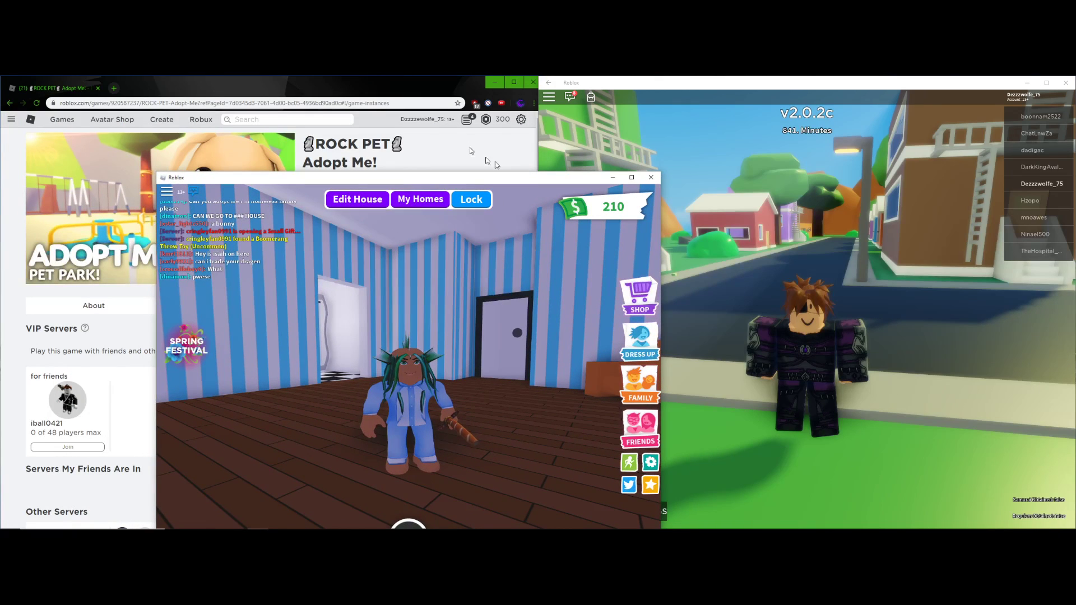
click(410, 76)
key(super+Down)
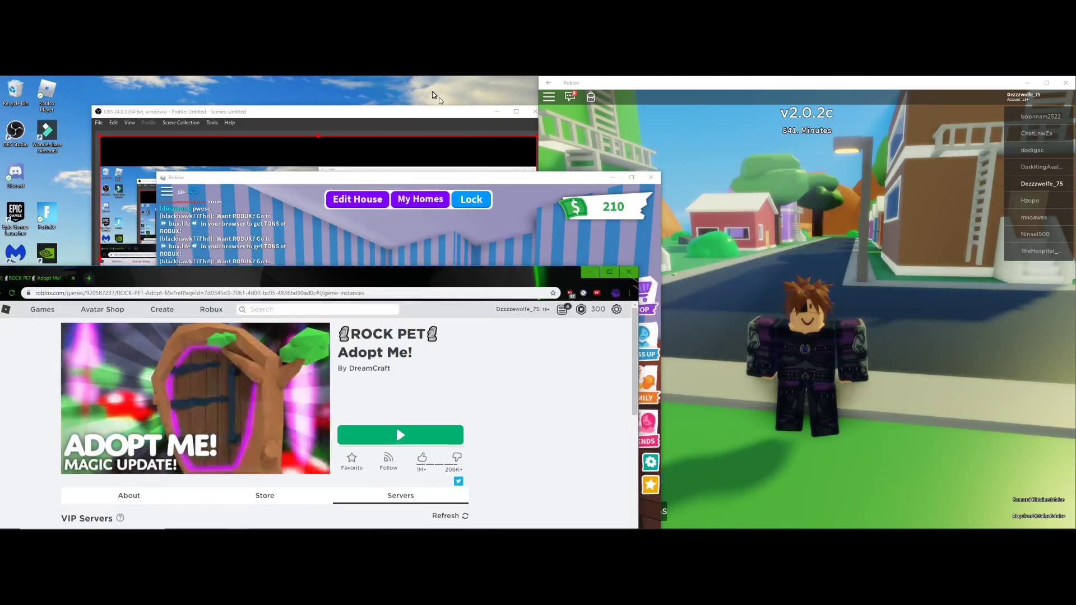
drag(435, 117, 370, 111)
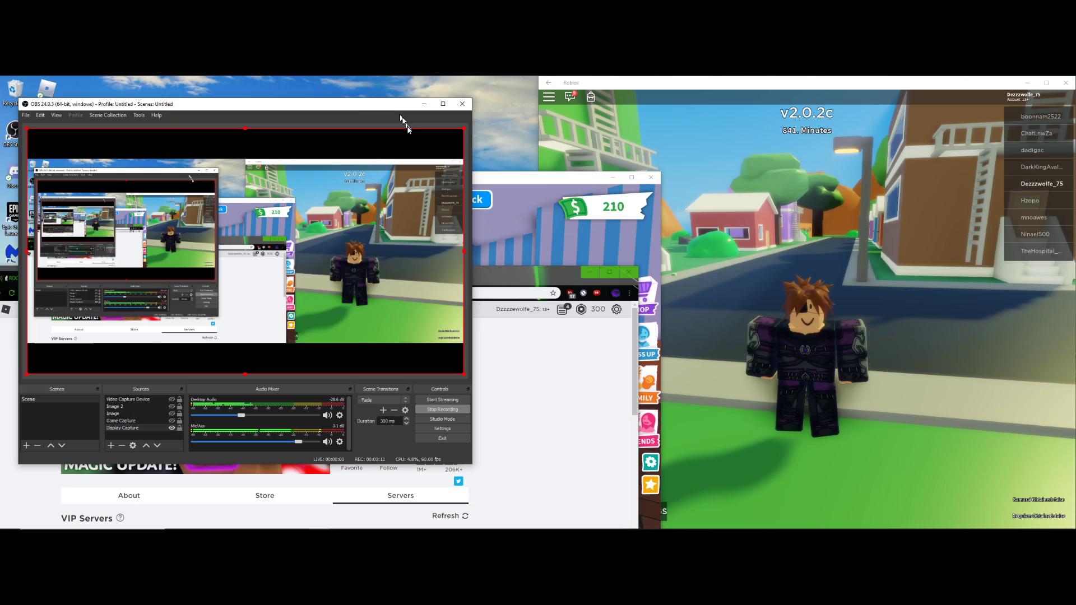